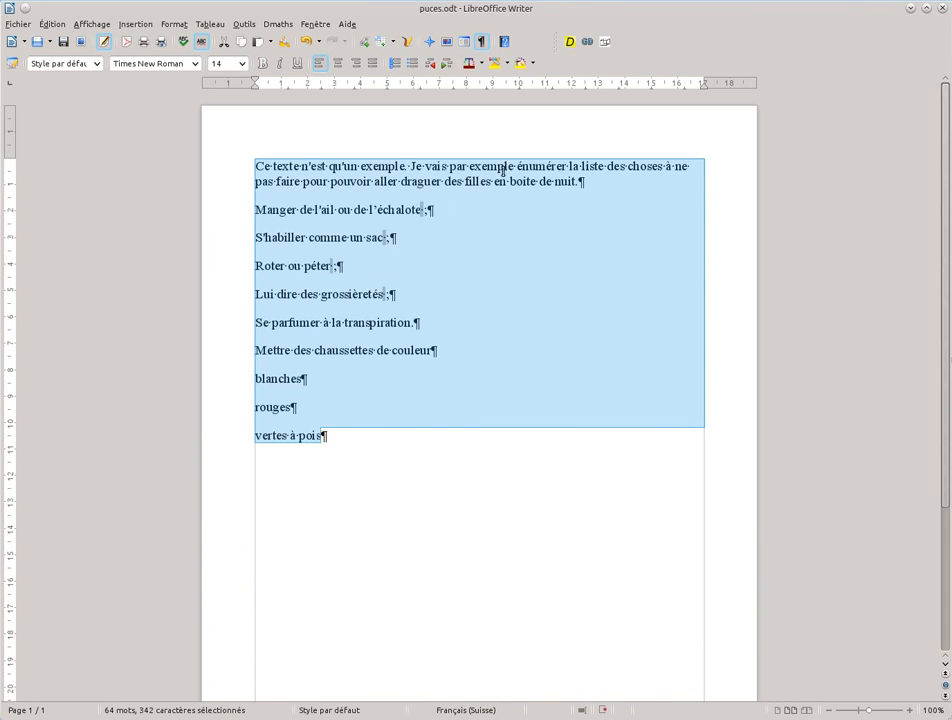
click(517, 166)
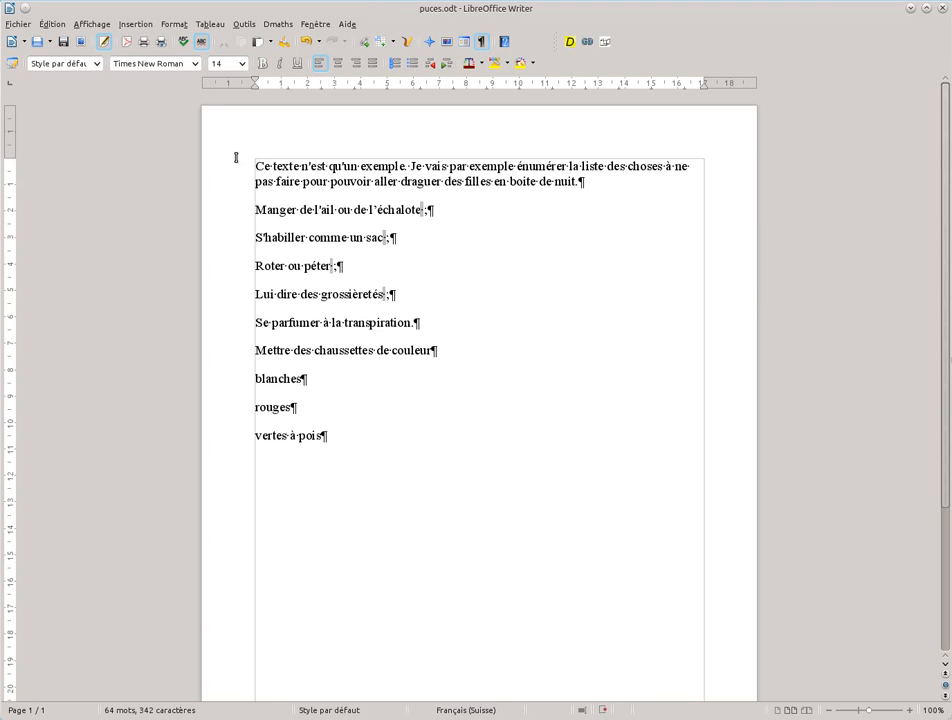
drag(254, 209, 341, 438)
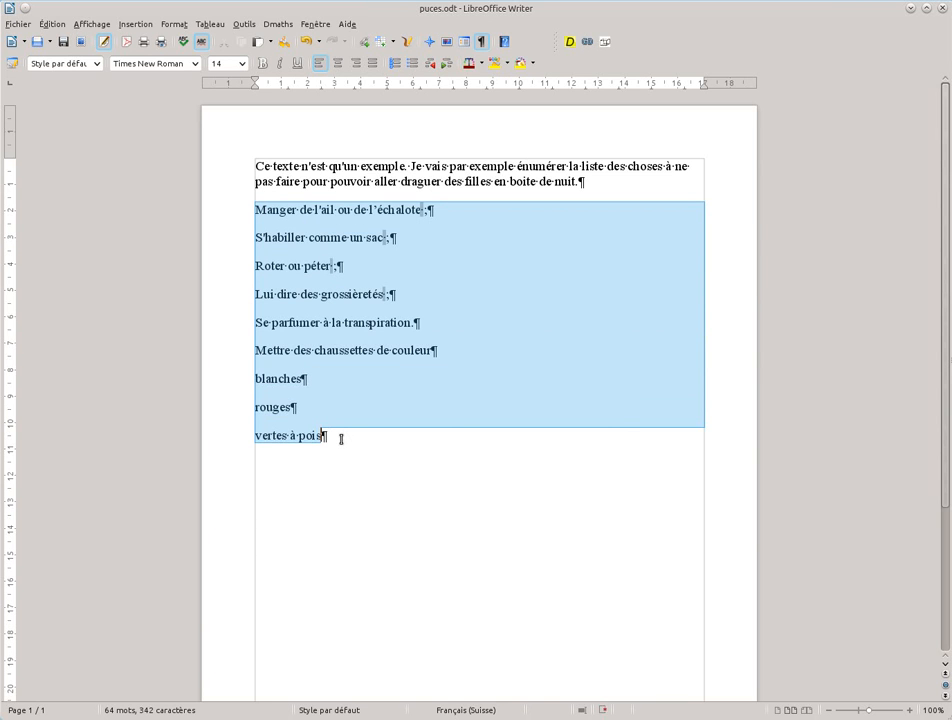
click(341, 438)
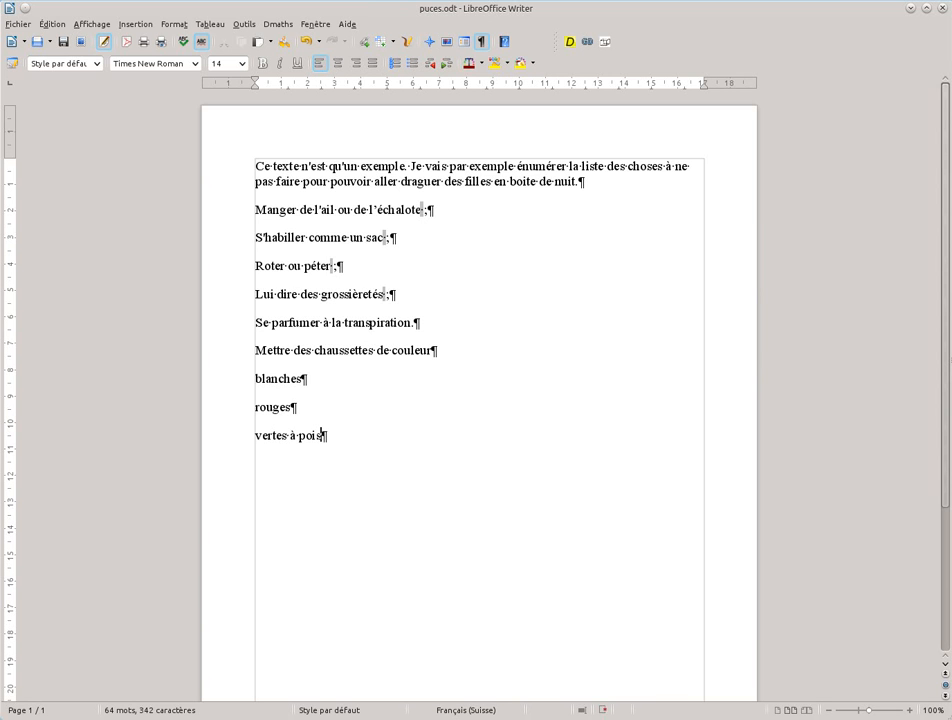
key(alt+Tab)
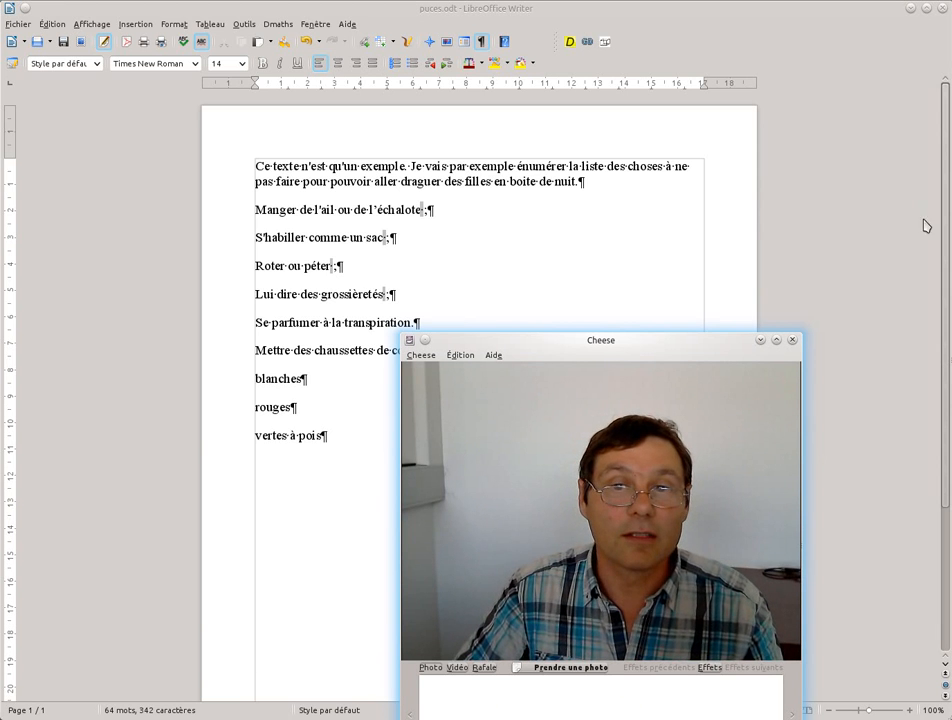
click(792, 340)
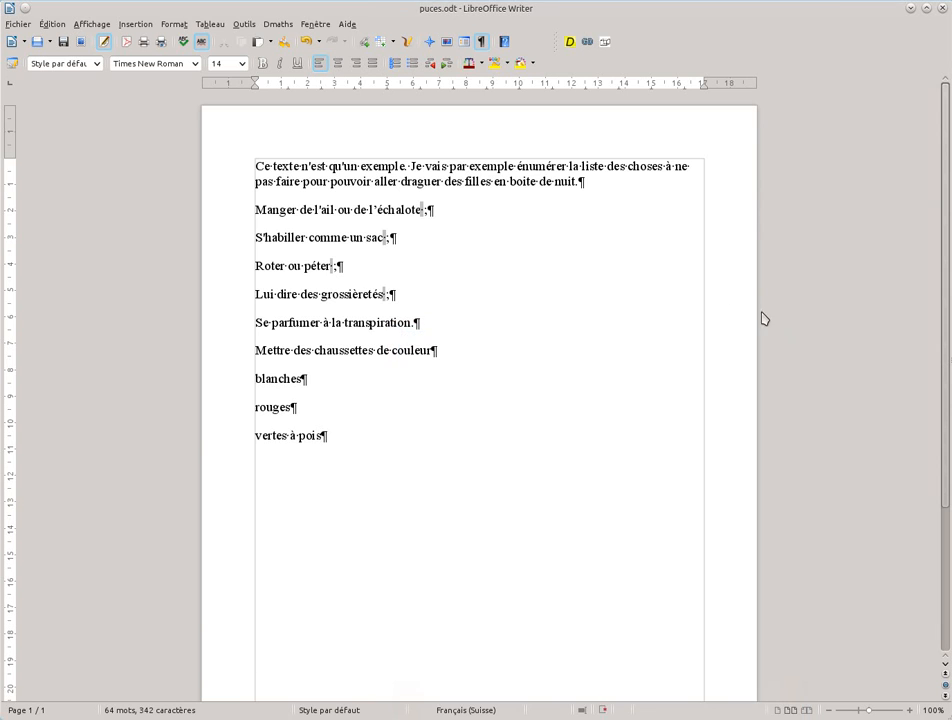
- Turn the lines from "Manger de l'ail" to "vertes à pois" into a numbered list and reduce the spacing below its paragraphs
drag(253, 209, 427, 415)
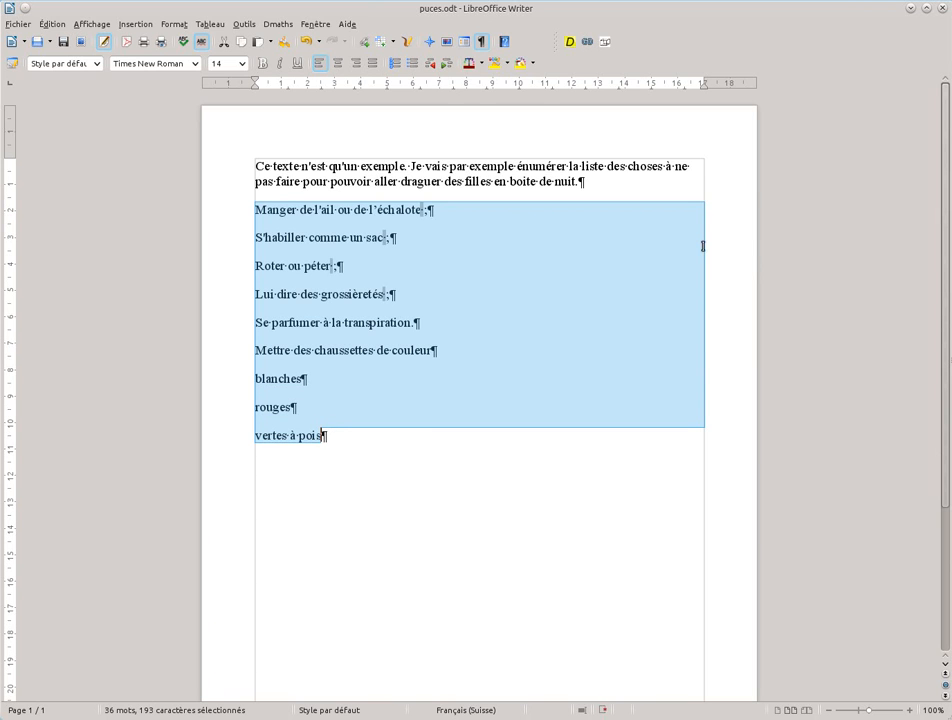
click(395, 64)
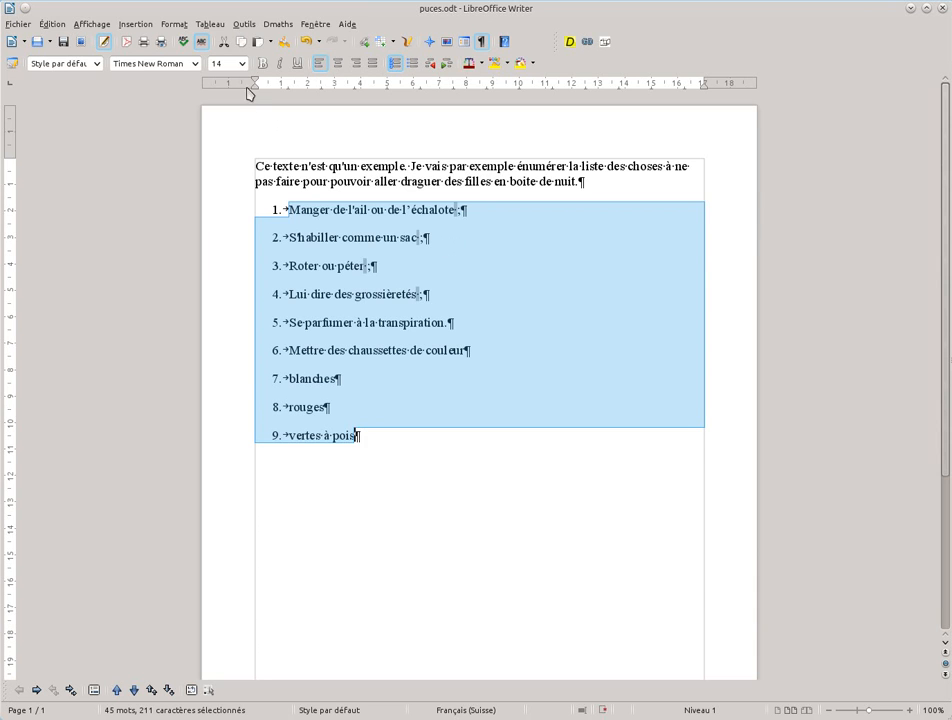
click(174, 24)
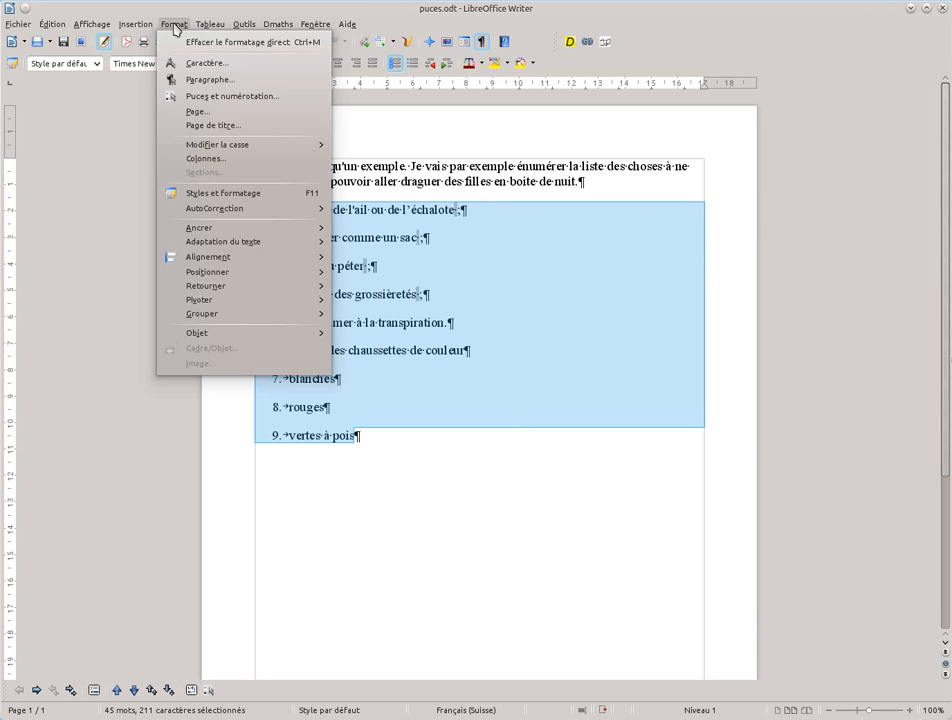
click(190, 80)
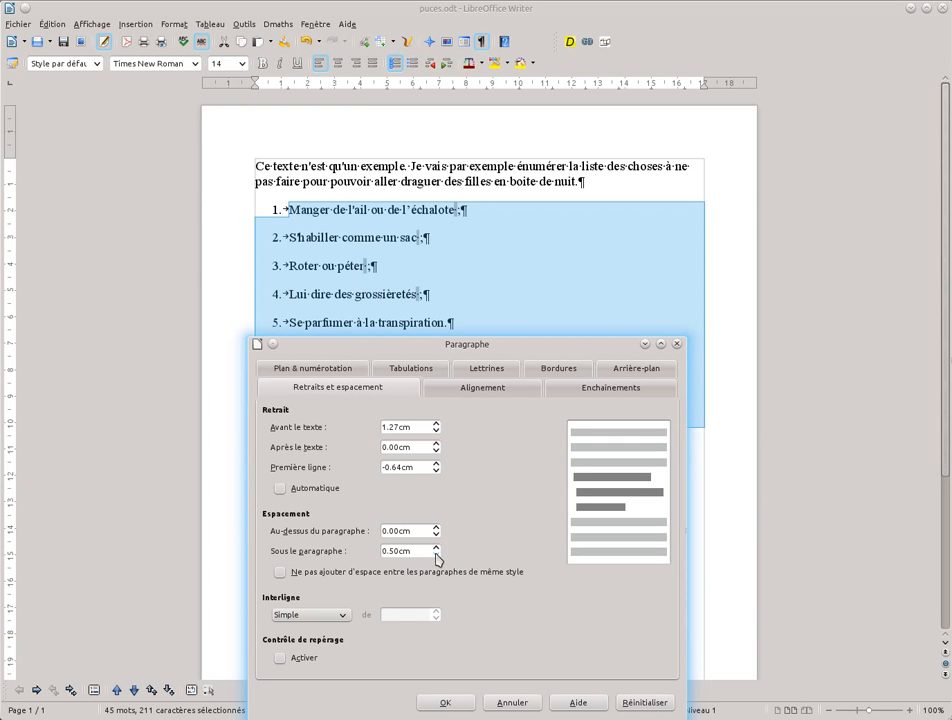
click(445, 703)
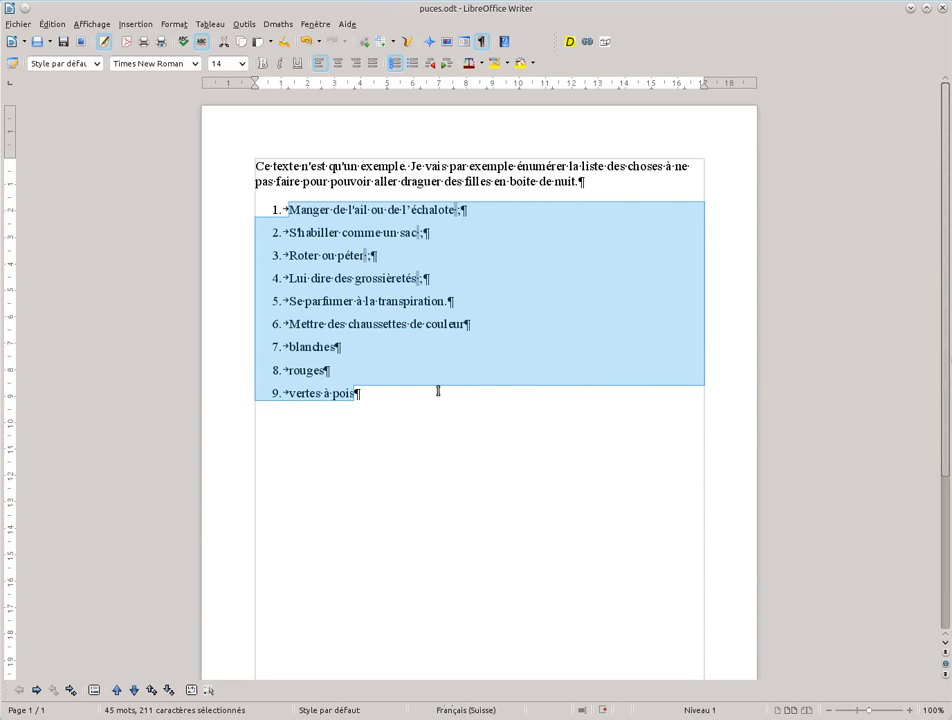
click(438, 390)
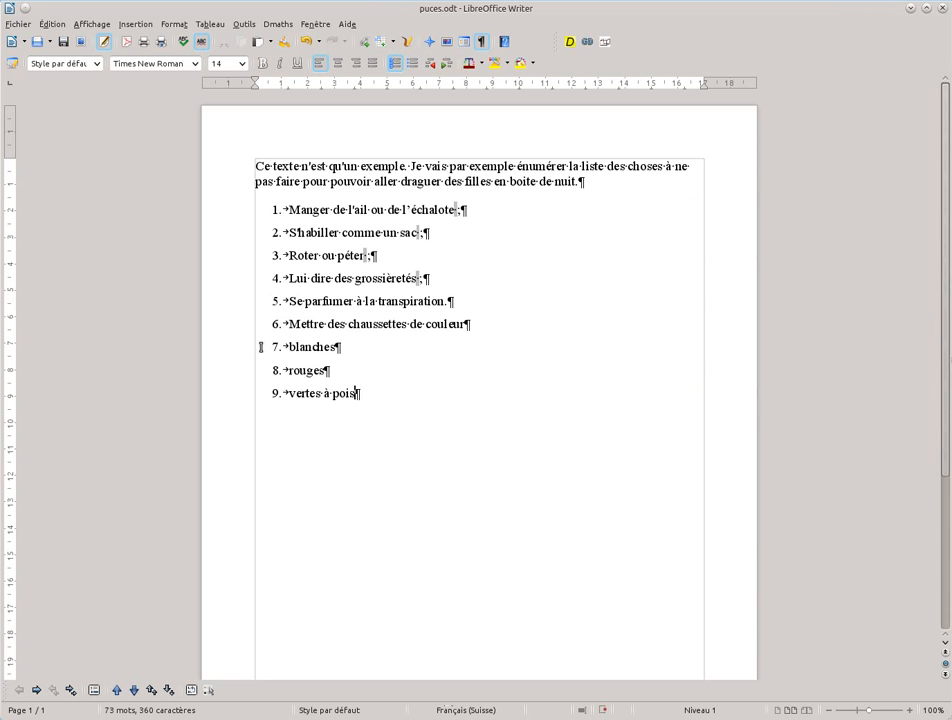
- Demote the items "blanches", "rouges" and "vertes à pois" by one list level
drag(260, 346, 380, 409)
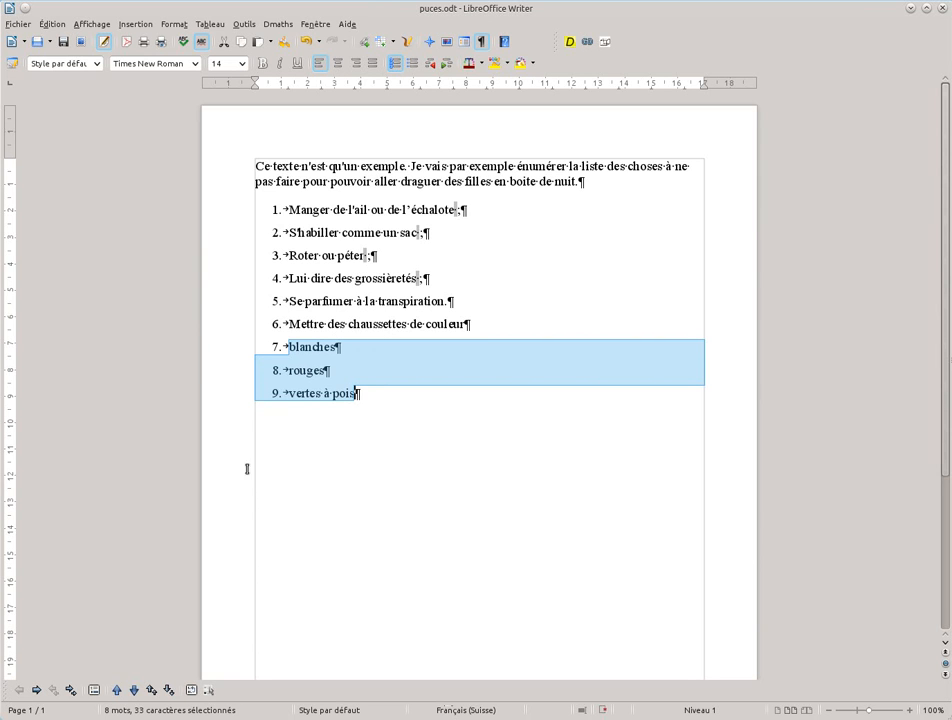
click(36, 690)
click(357, 368)
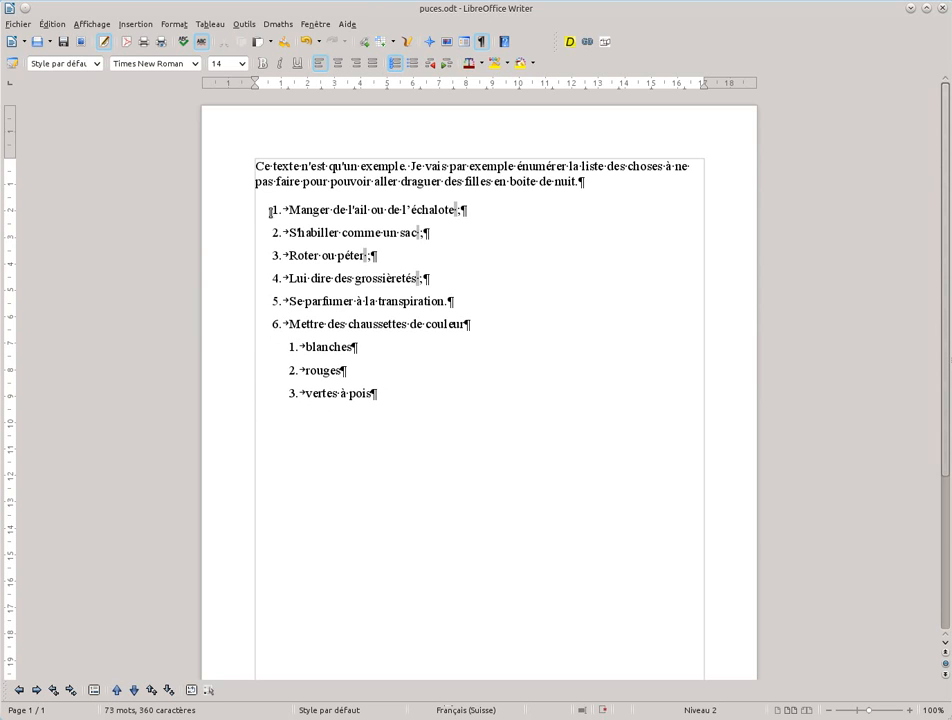
- Apply the outline numbering format 1., 1.1., a) followed by bullets to the whole list, including its sub-items
drag(265, 208, 465, 431)
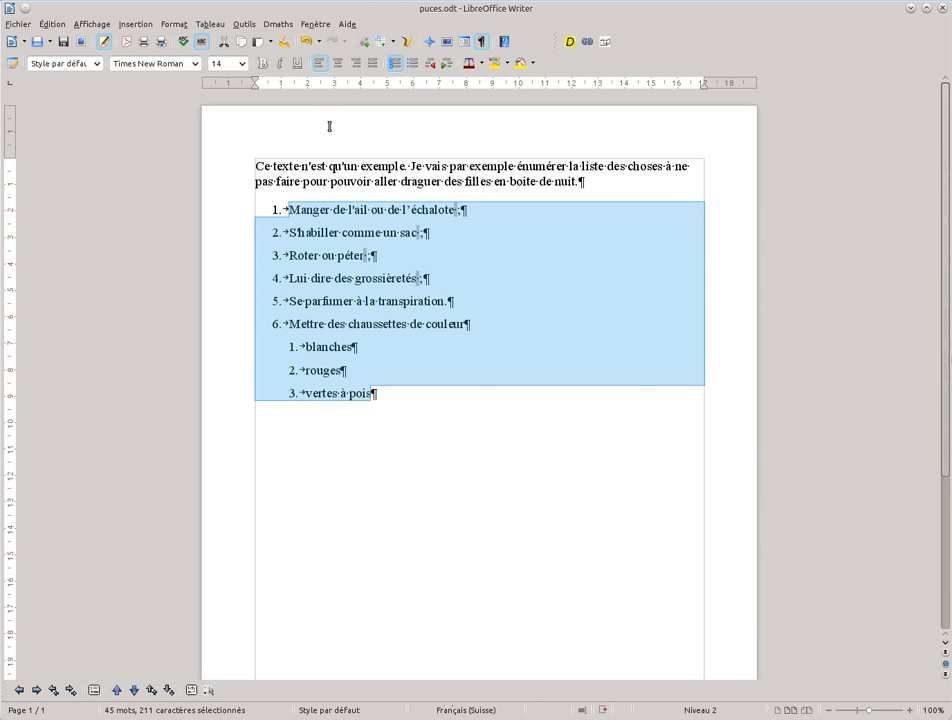
click(174, 25)
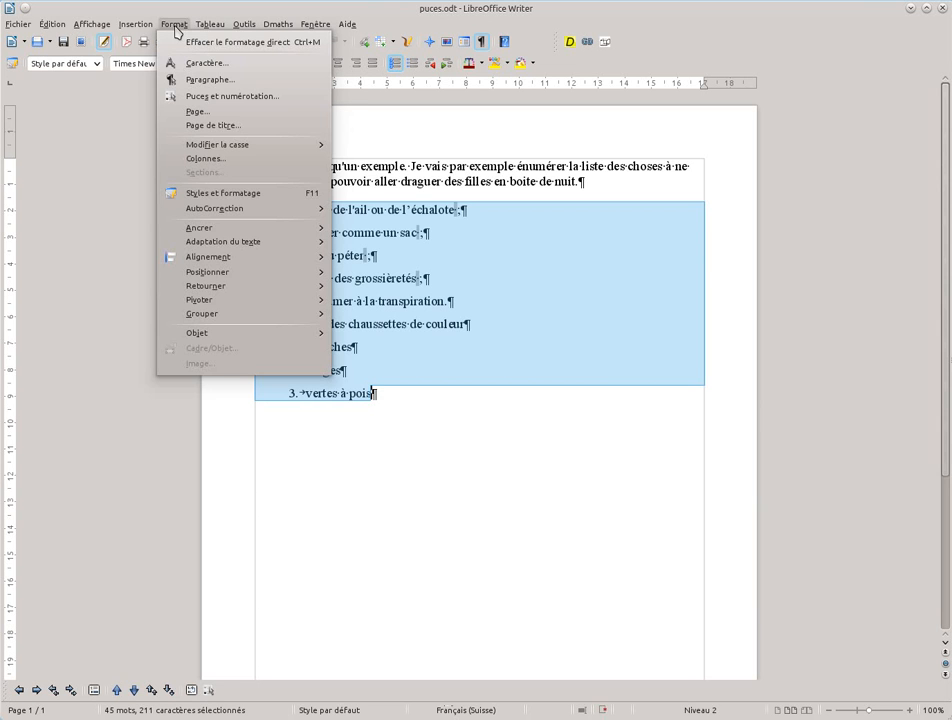
click(209, 97)
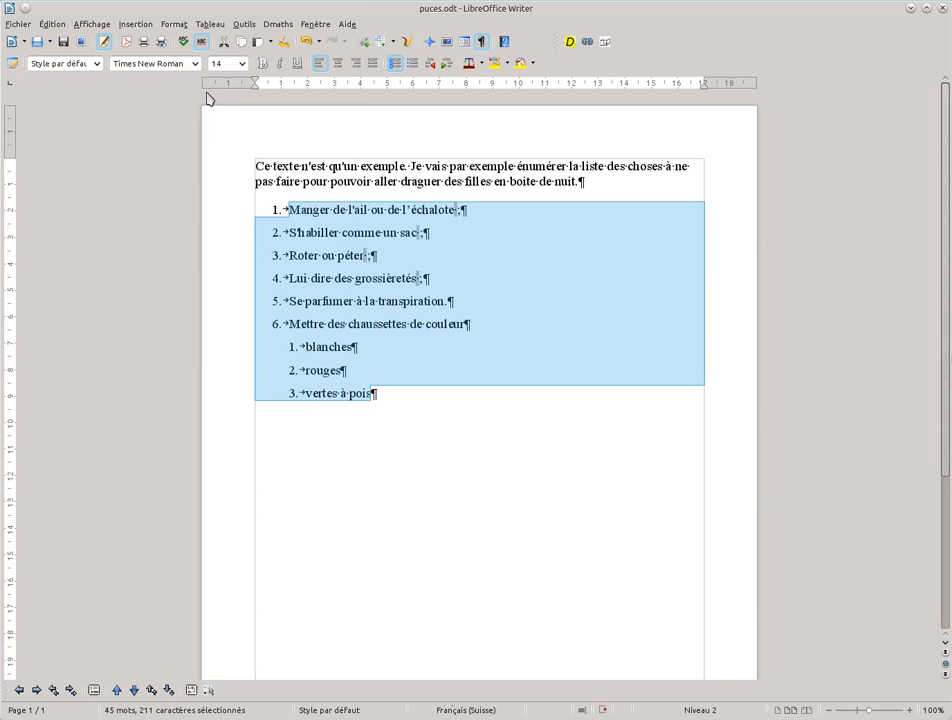
drag(489, 365, 660, 166)
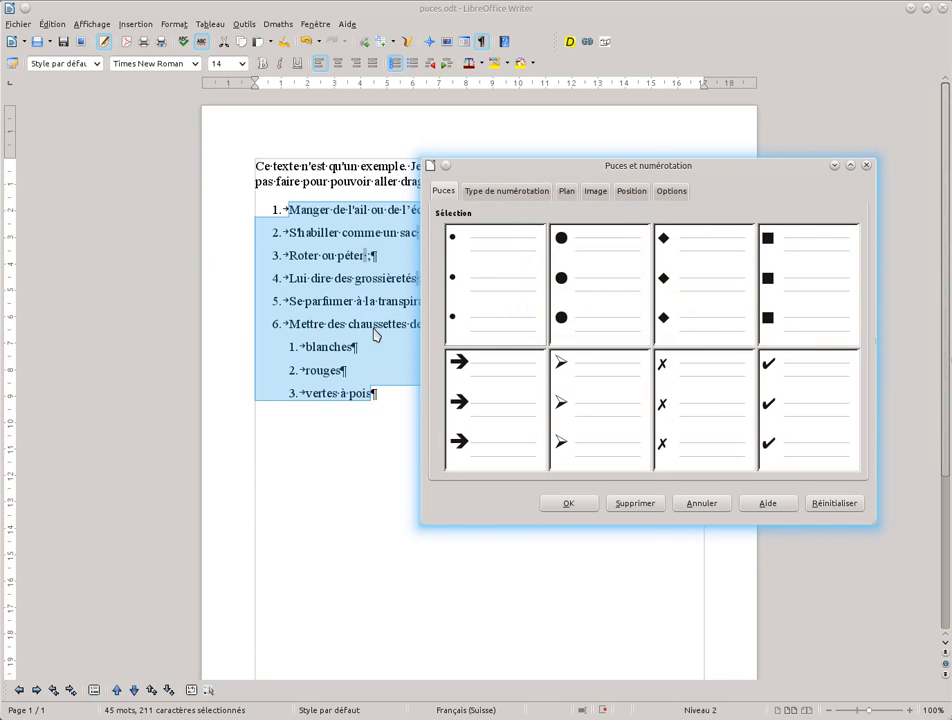
click(519, 193)
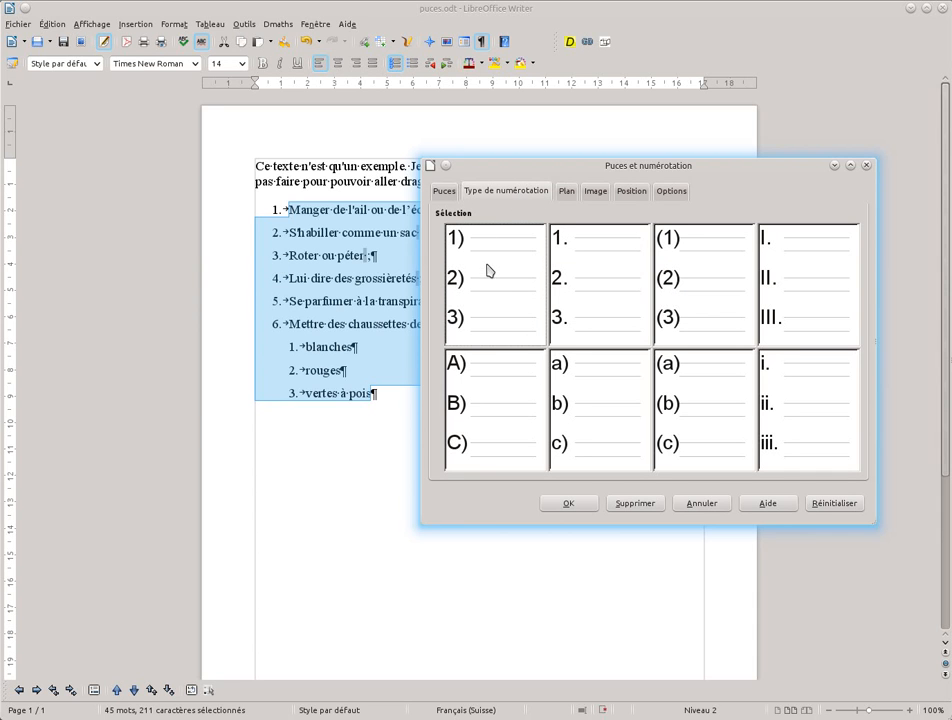
click(567, 194)
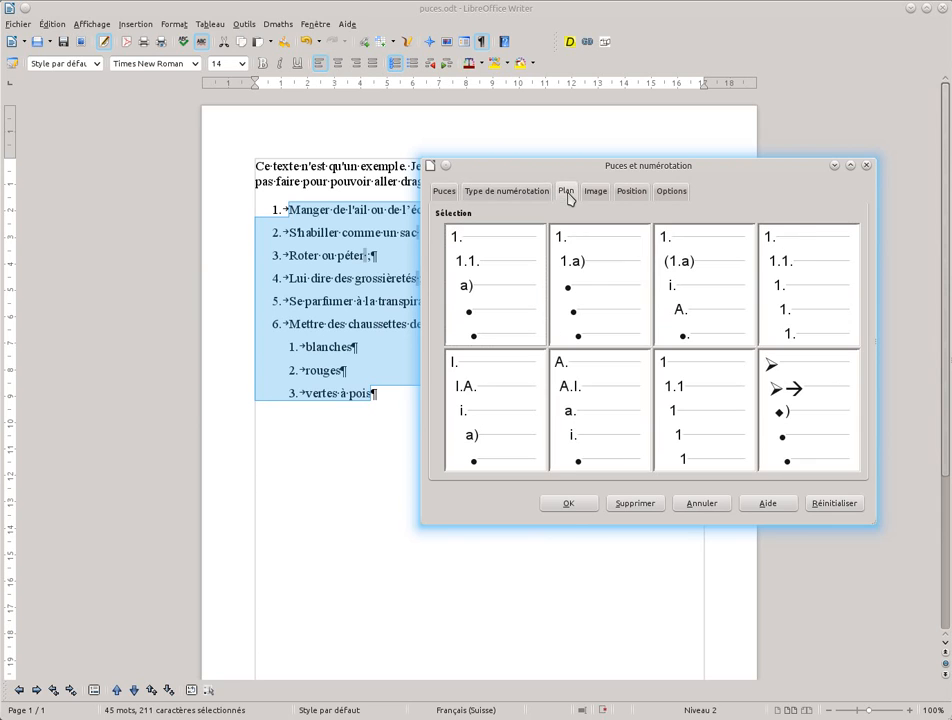
click(481, 265)
click(568, 504)
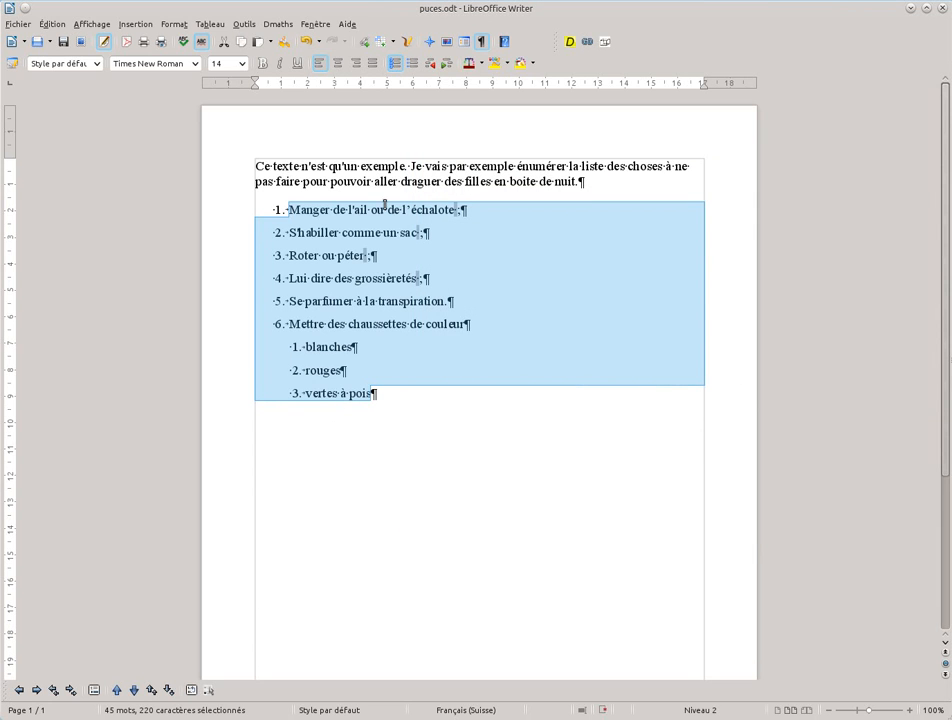
- Set the number of displayed sublevels for list level 2 to 2 in the numbering options
click(174, 24)
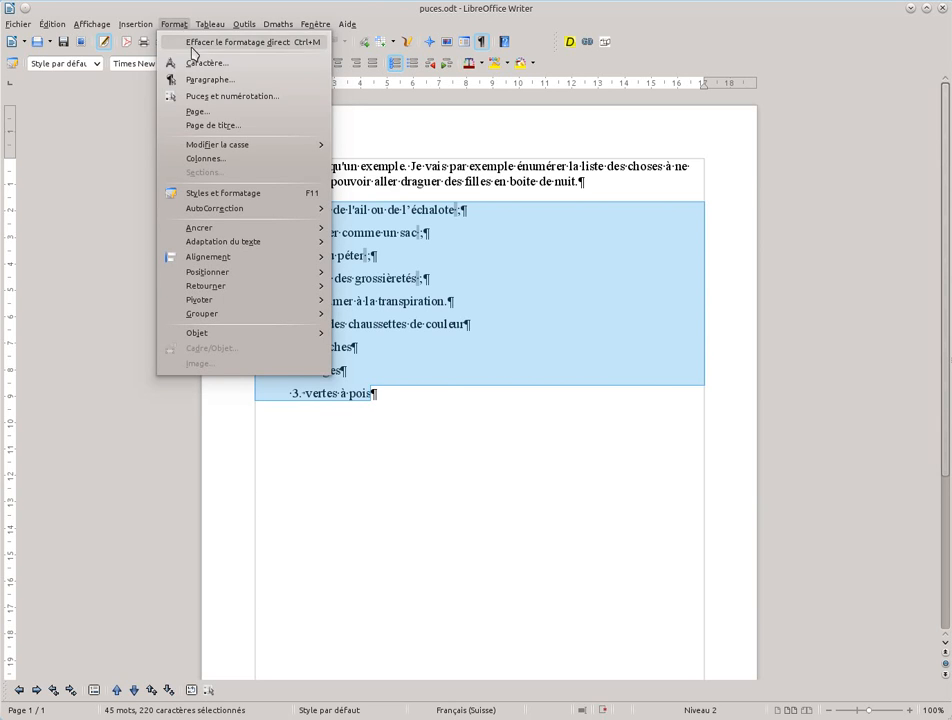
click(200, 97)
click(491, 275)
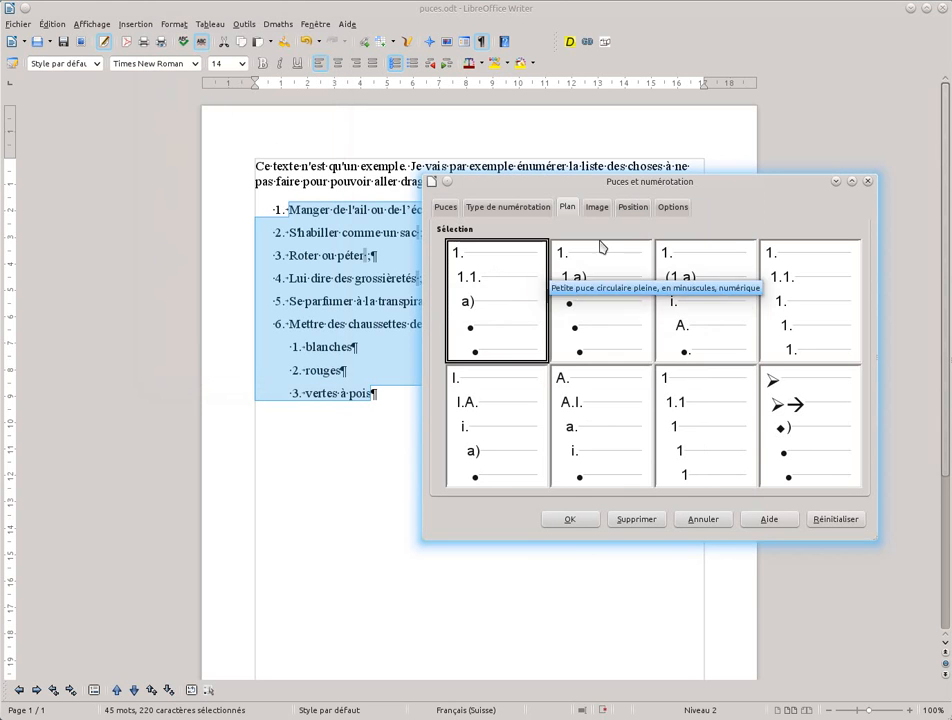
click(633, 208)
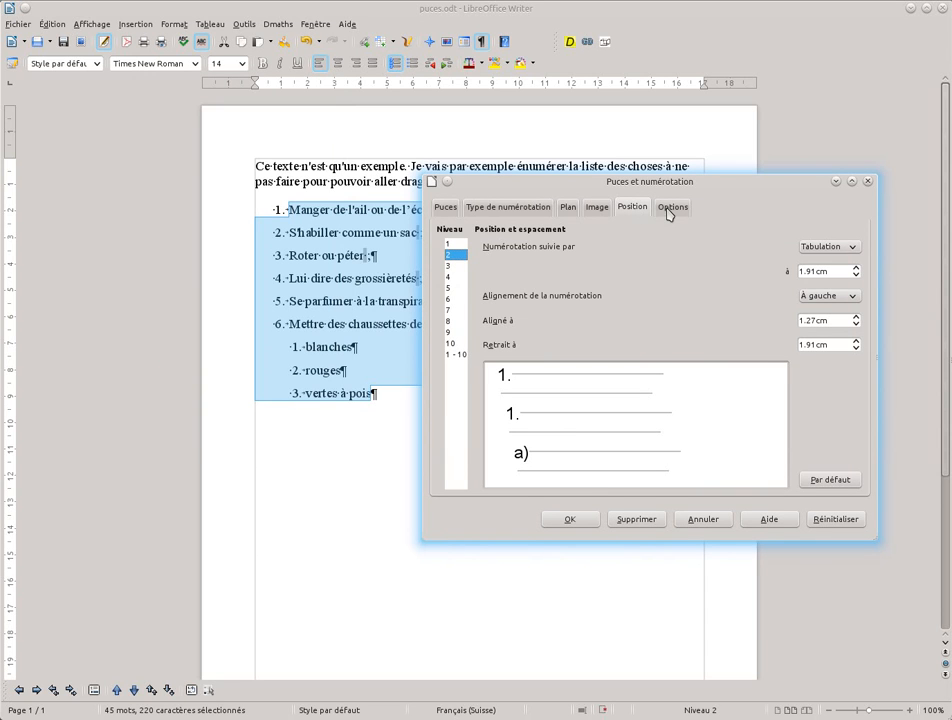
click(672, 208)
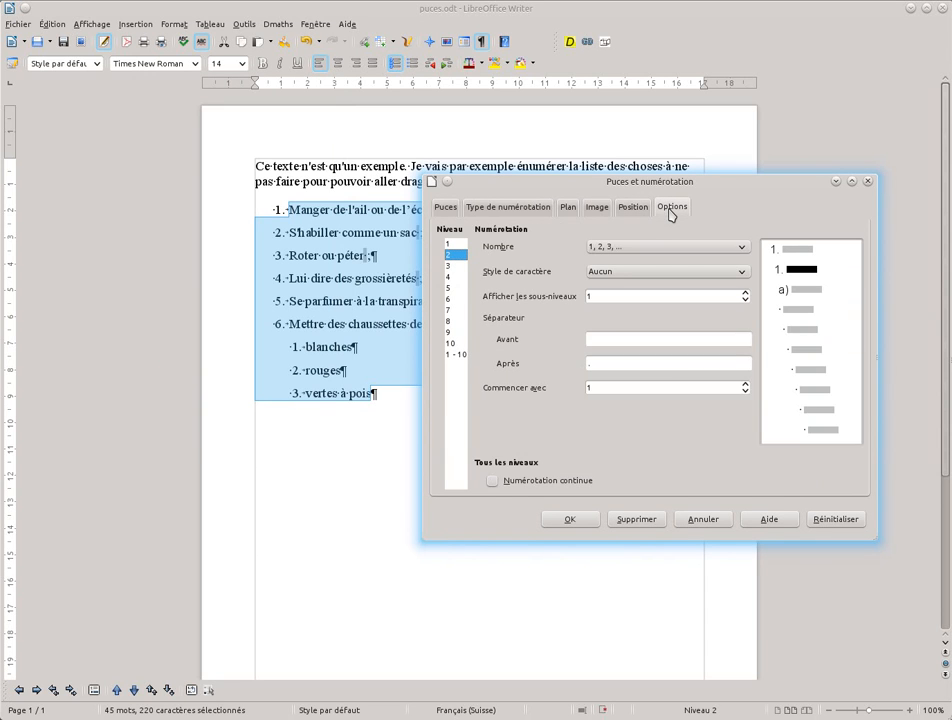
click(743, 293)
click(565, 521)
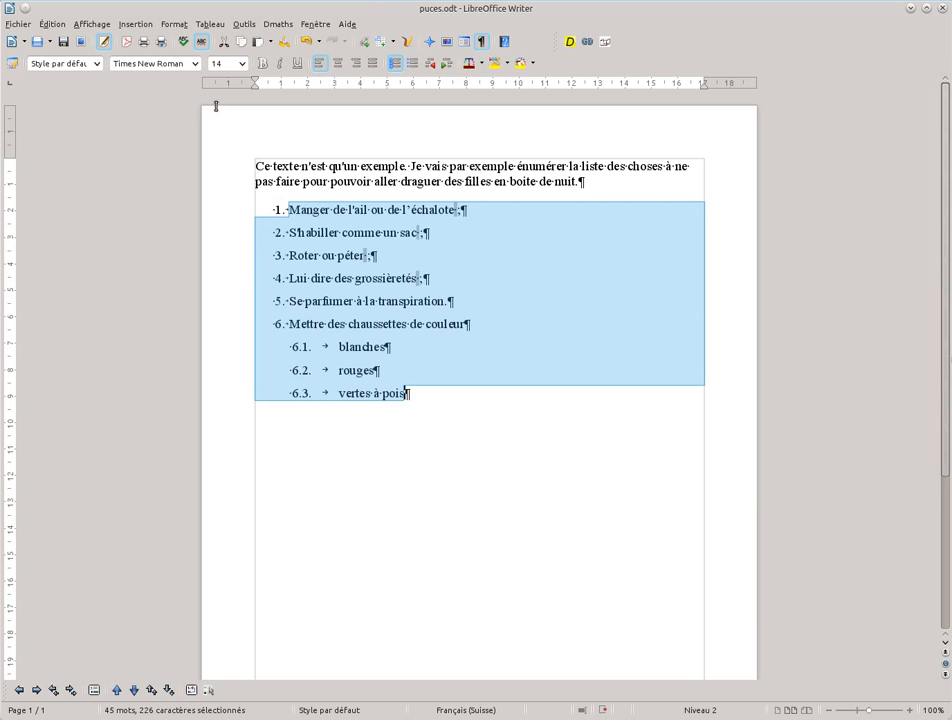
- Increase the "Aligné à" distance of list level 2 slightly to move the sub-item numbers further in
click(174, 24)
click(205, 97)
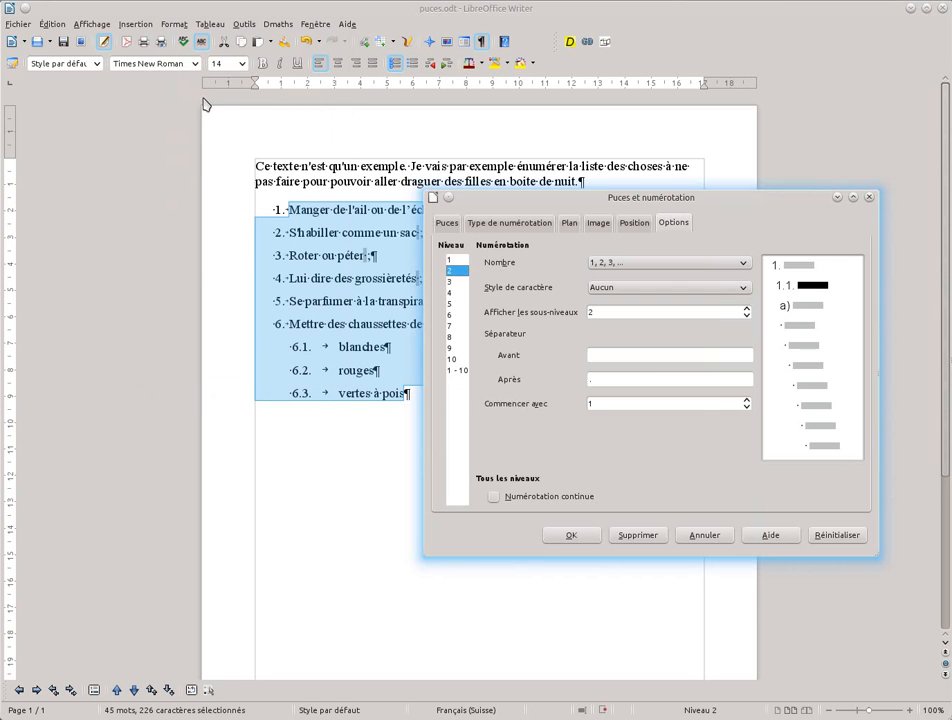
click(634, 223)
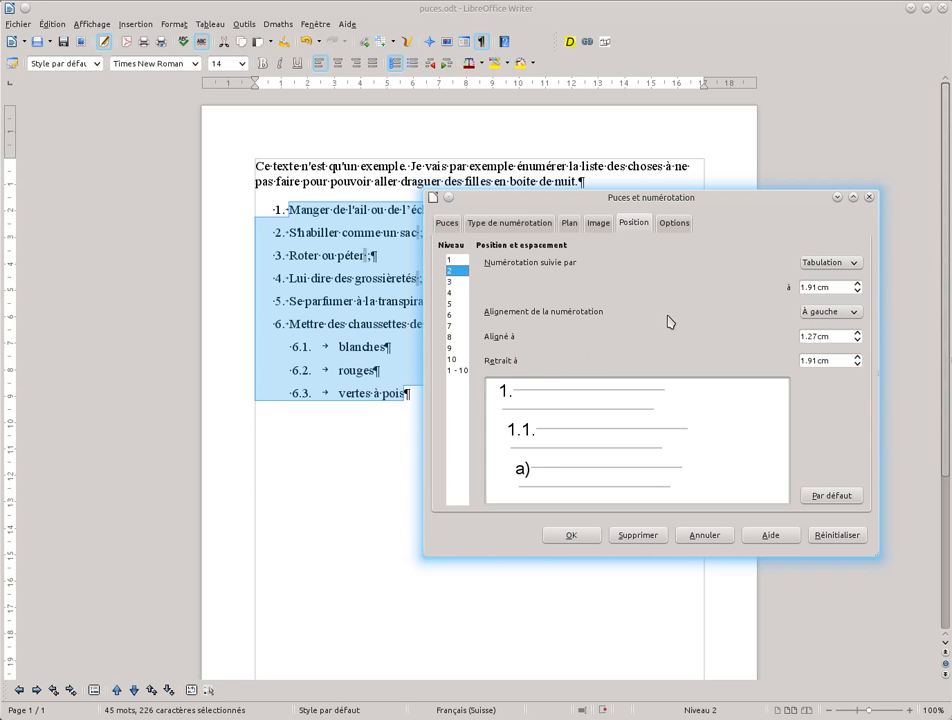
click(857, 333)
click(857, 334)
click(580, 535)
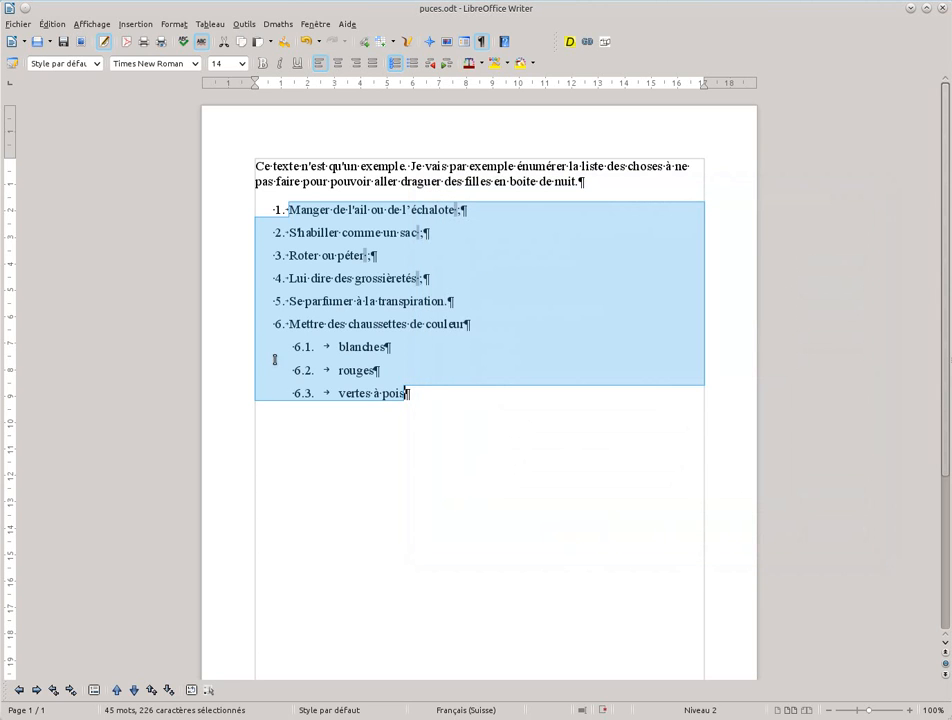